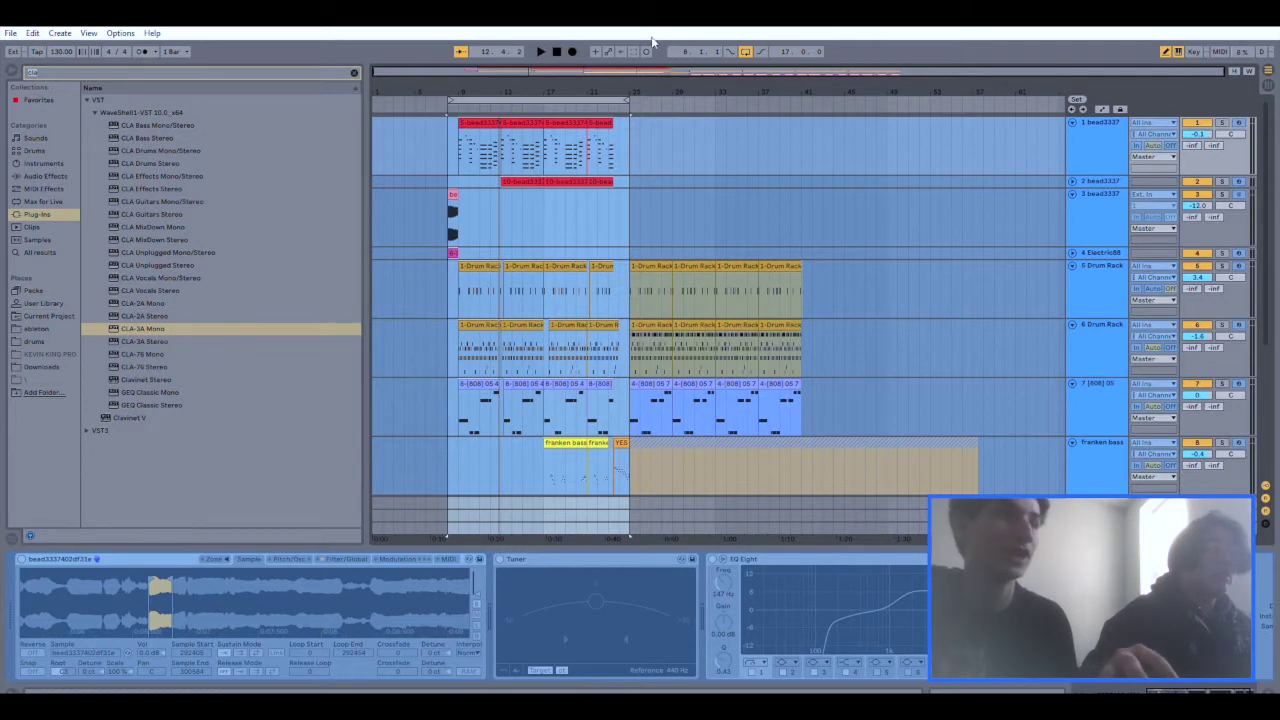
Step: Zoom the arrangement to the intro around bar 9 and play it briefly
{"action": "left_click_drag", "start_coordinate": [451, 78], "coordinate": [451, 85]}
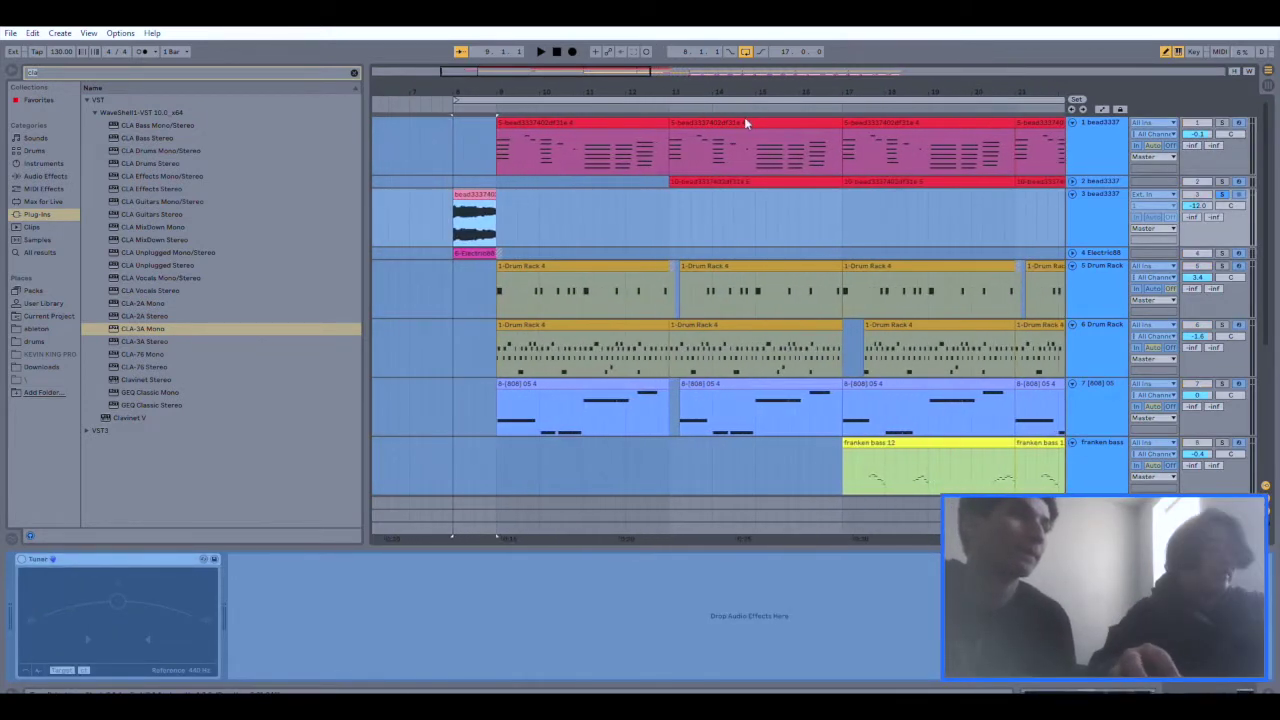
{"action": "key", "text": "space"}
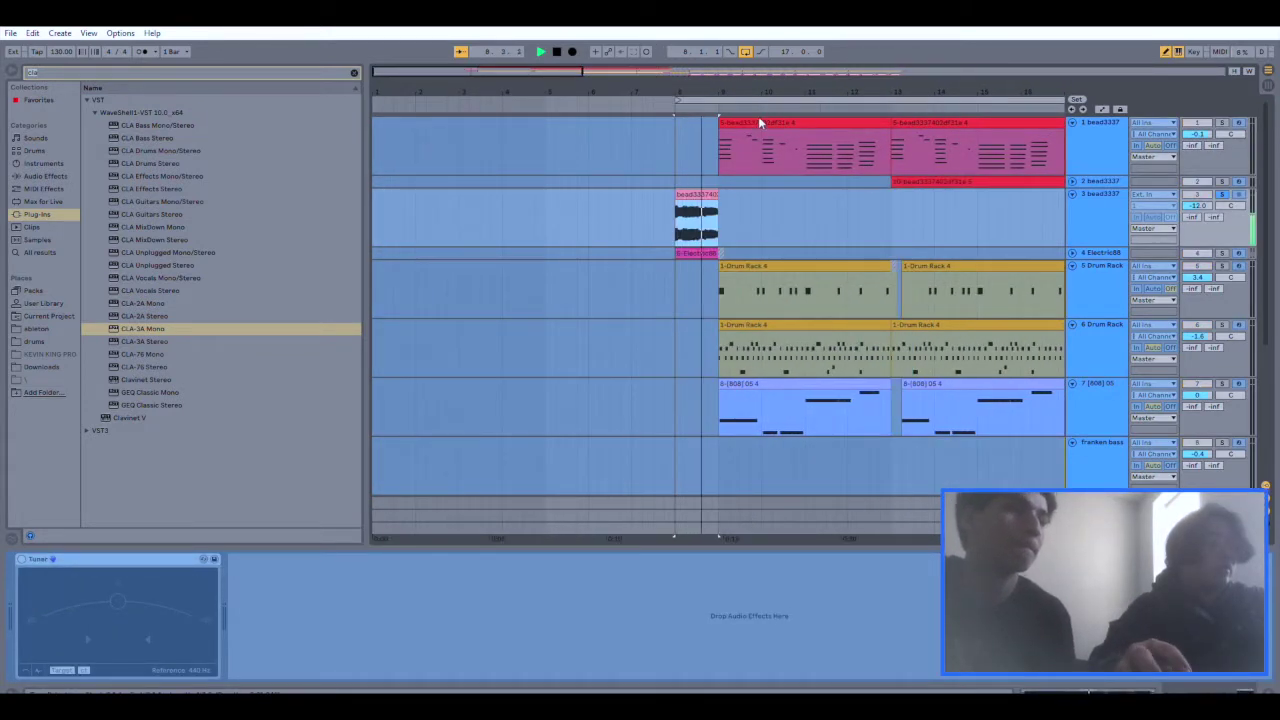
{"action": "key", "text": "space"}
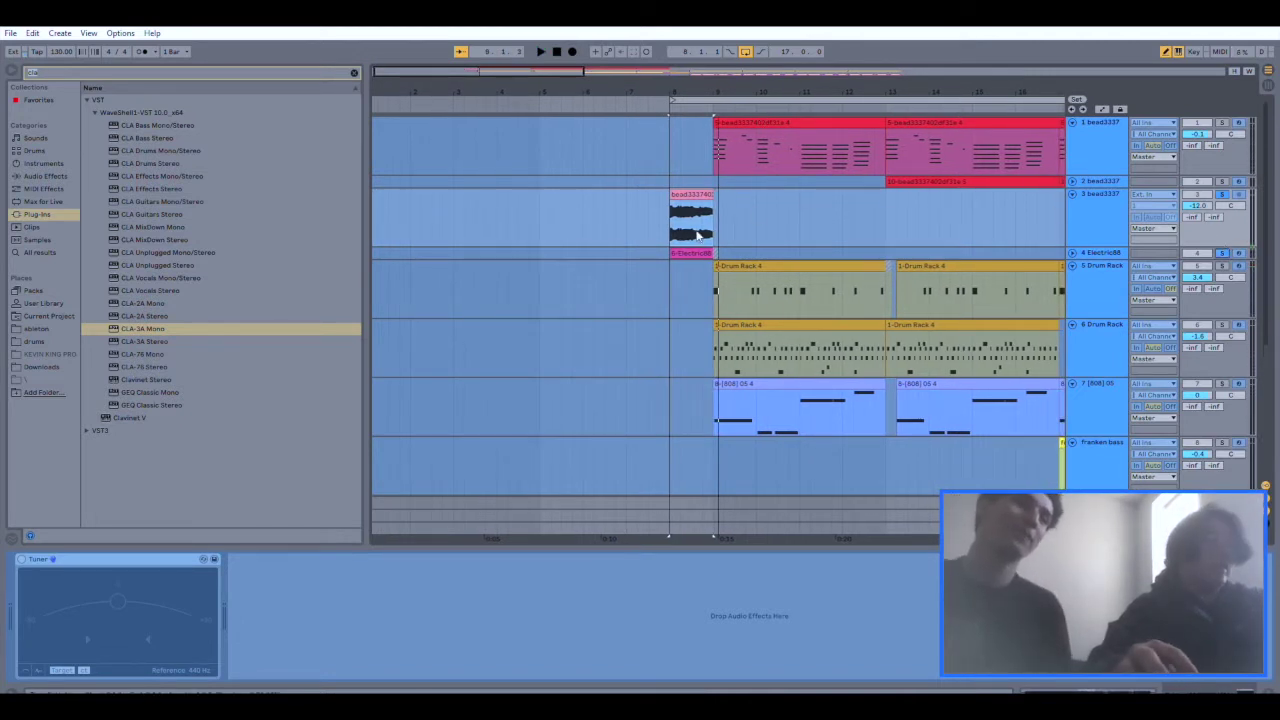
Step: Select the Electric88 track, replay the intro, and show the bead sample's sampler, tuner and EQ
{"action": "key", "text": "Down"}
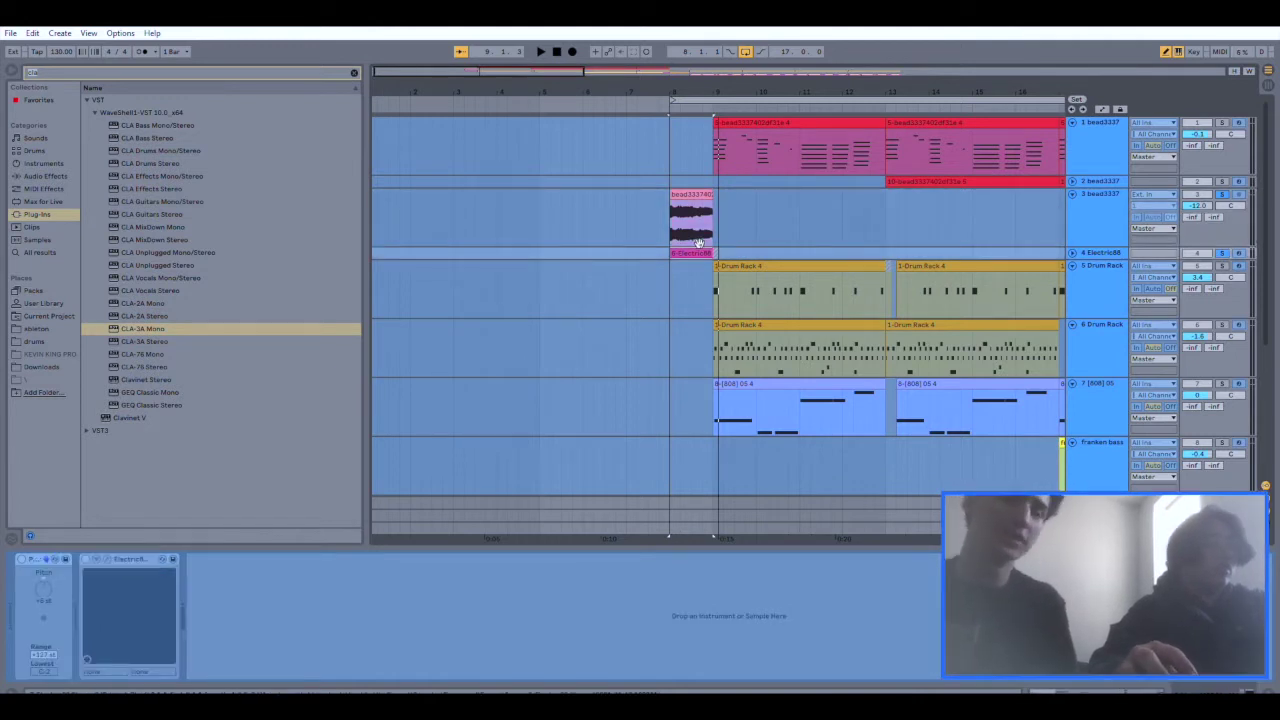
{"action": "key", "text": "space"}
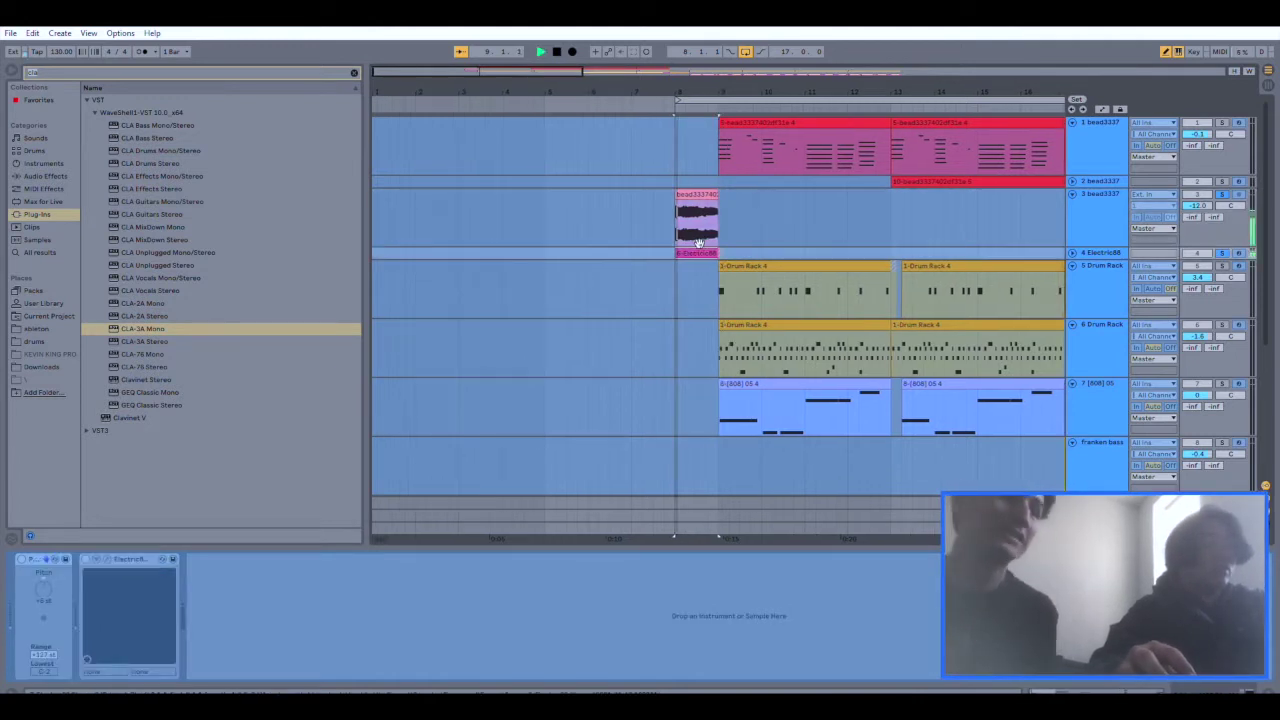
{"action": "key", "text": "space"}
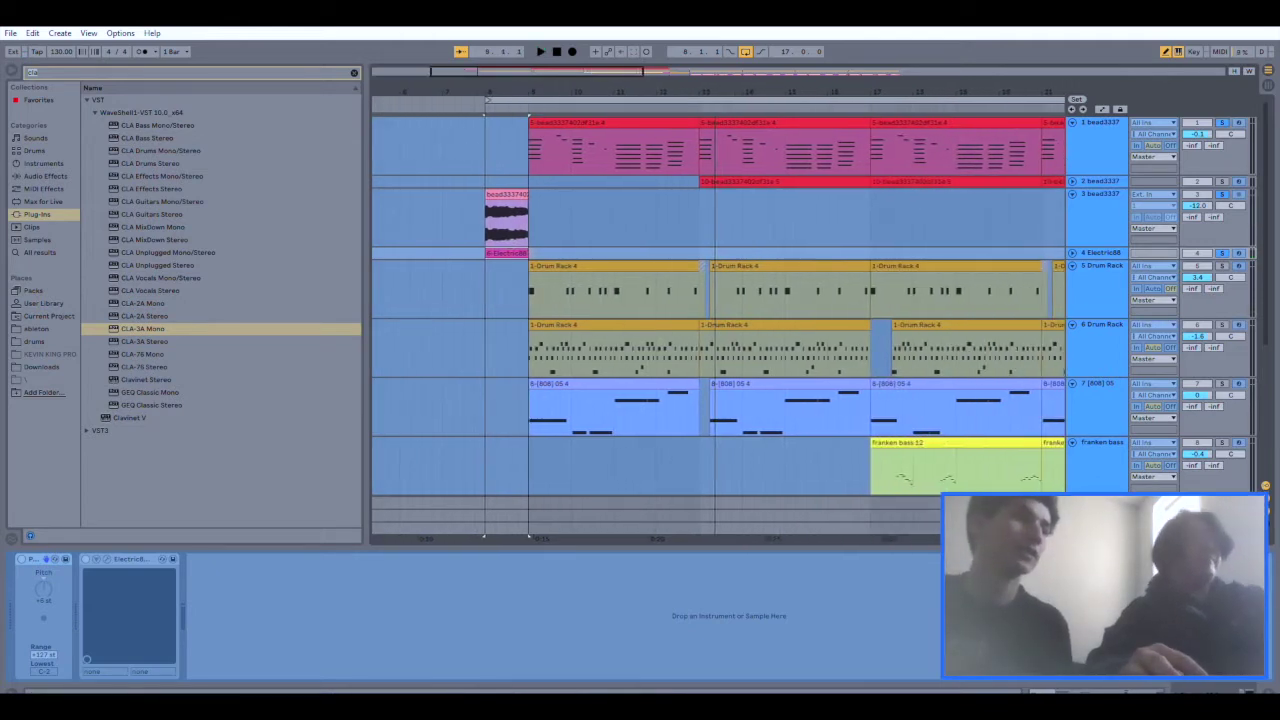
{"action": "left_click", "coordinate": [1084, 338]}
Step: Enlarge the chop region in track 3's bead sample Simpler and record-arm the first bead3337 track
{"action": "left_click", "coordinate": [1096, 126]}
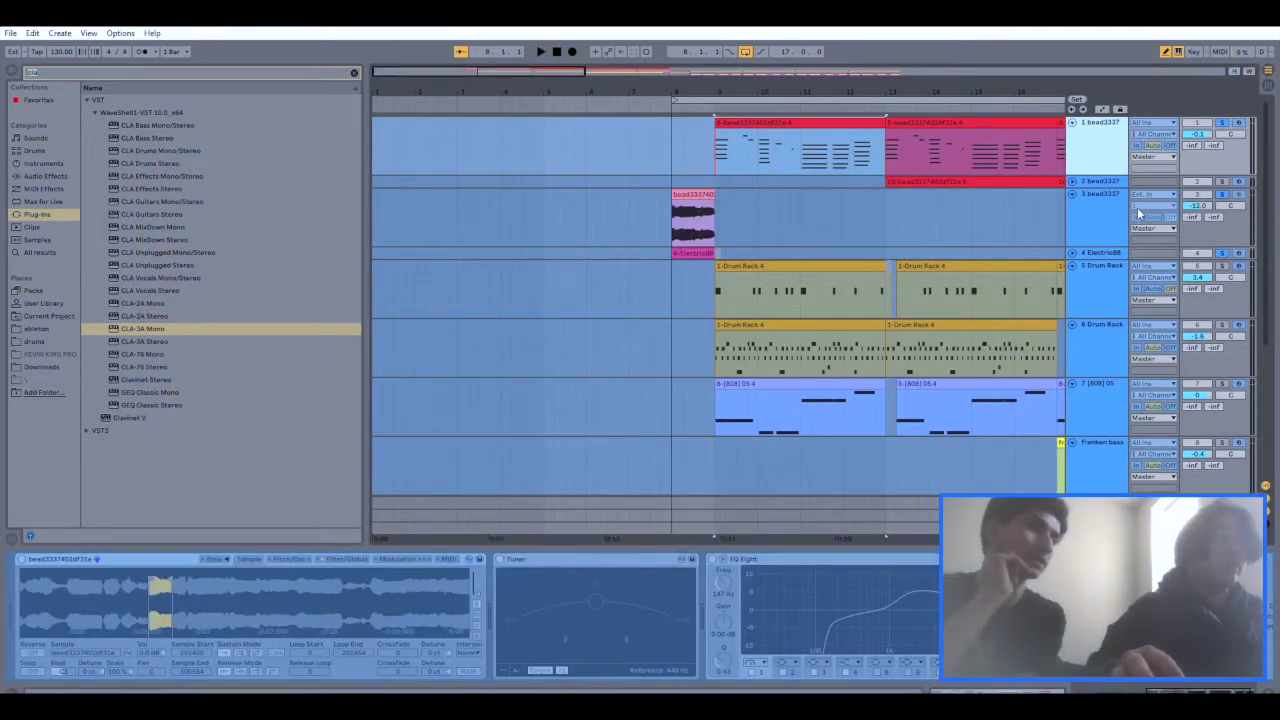
{"action": "left_click", "coordinate": [1113, 222]}
{"action": "mouse_move", "coordinate": [185, 608]}
{"action": "left_mouse_down"}
{"action": "mouse_move", "coordinate": [361, 600]}
{"action": "mouse_move", "coordinate": [200, 586]}
{"action": "left_mouse_up"}
{"action": "left_click", "coordinate": [1238, 122]}
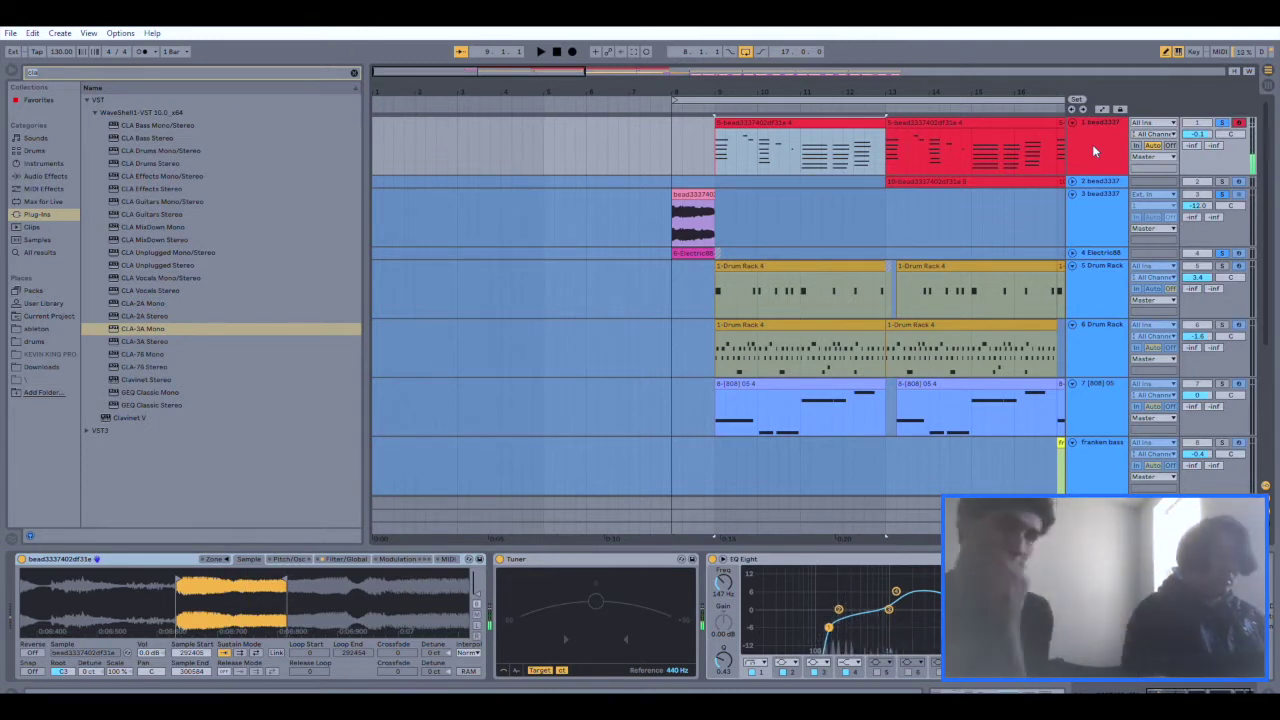
Step: Zoom out to the later sections, show the track 6 Drum Rack pads, and start playback
{"action": "left_click_drag", "start_coordinate": [873, 79], "coordinate": [1117, 297]}
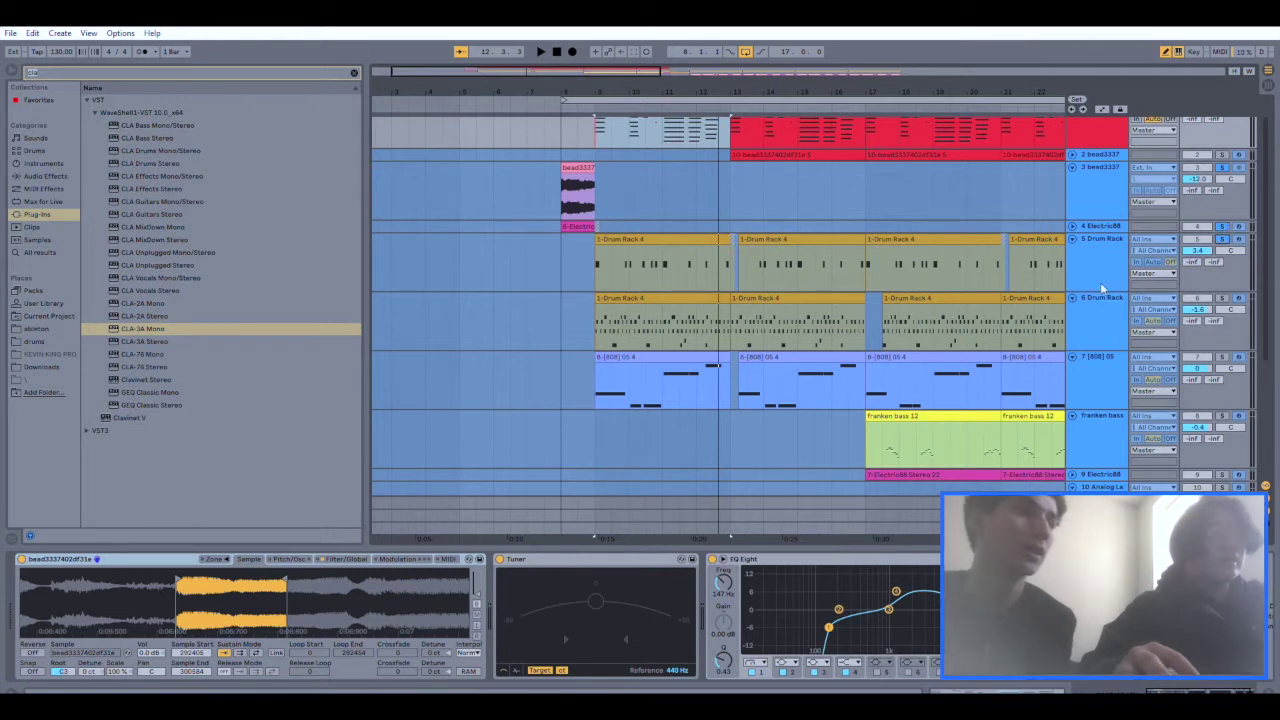
{"action": "left_click", "coordinate": [1103, 302]}
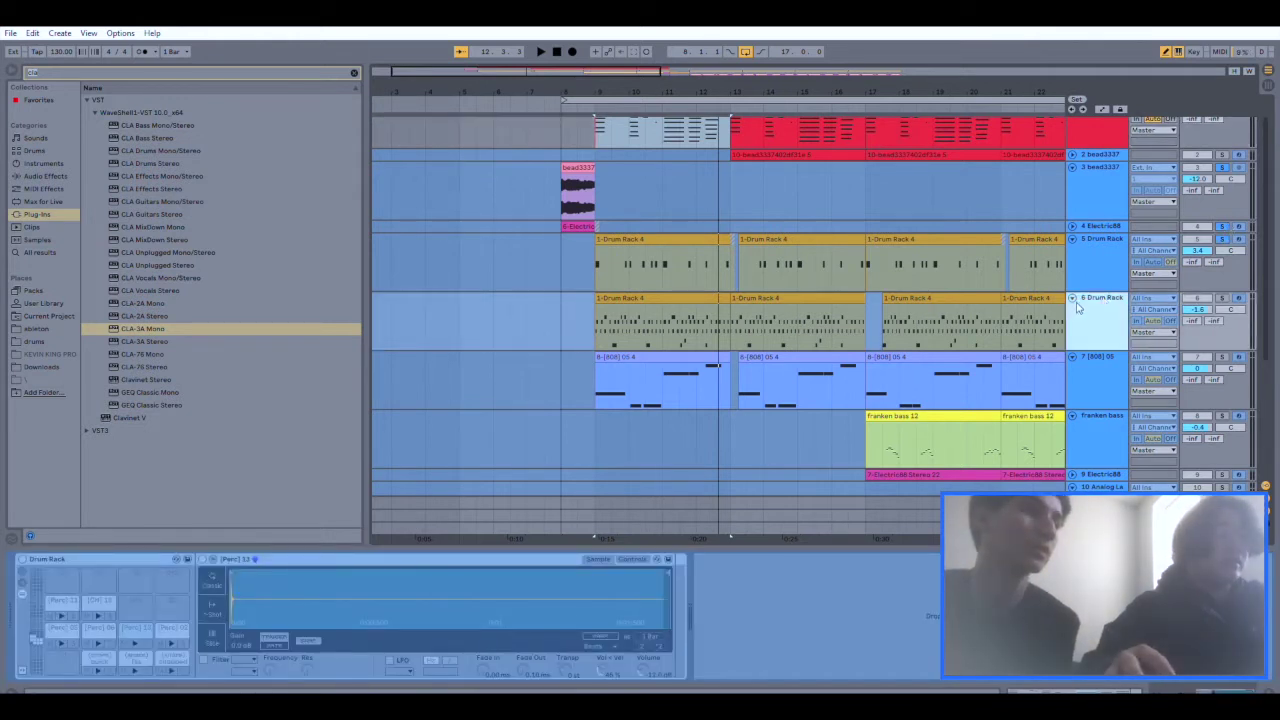
{"action": "key", "text": "space"}
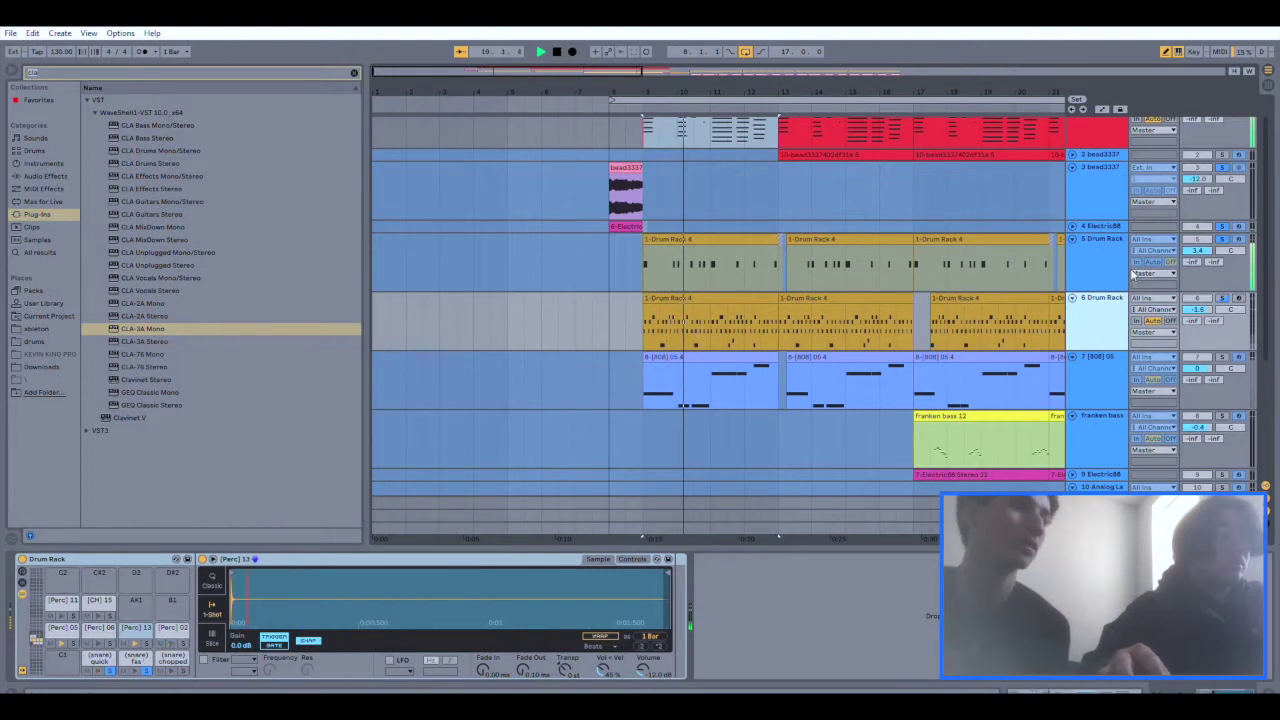
{"action": "left_click", "coordinate": [1222, 290]}
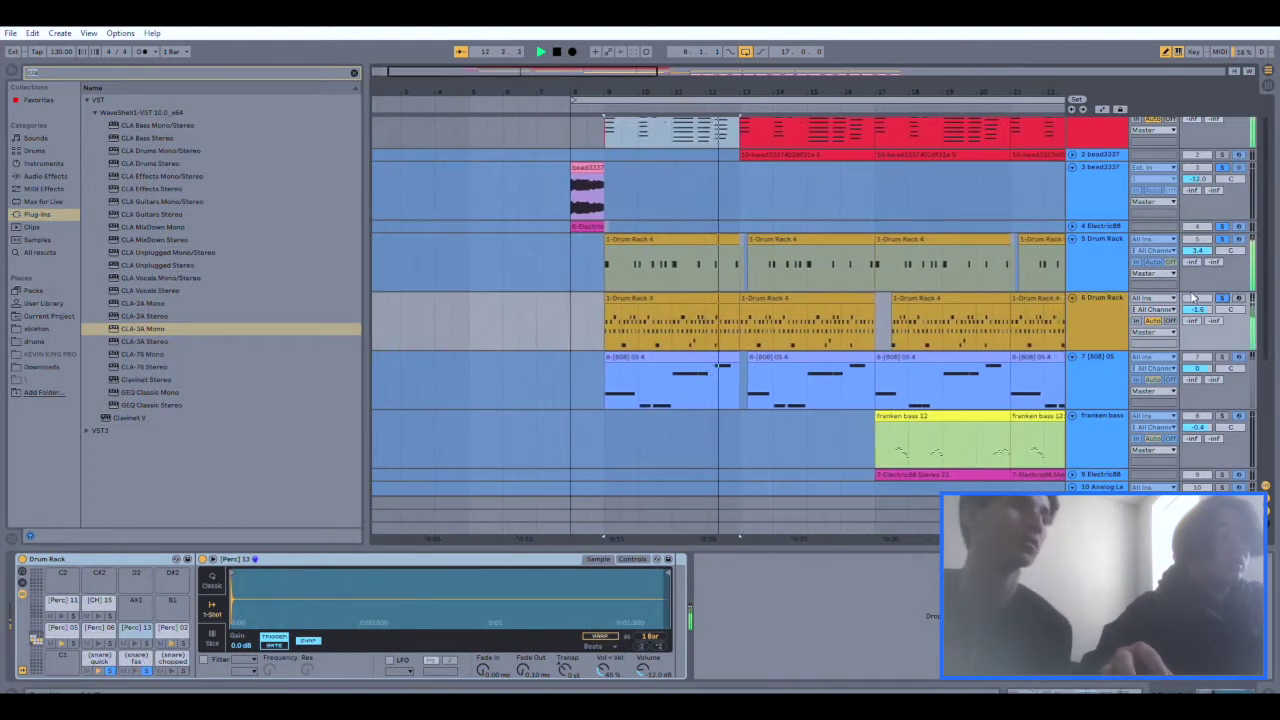
{"action": "left_click", "coordinate": [1089, 323]}
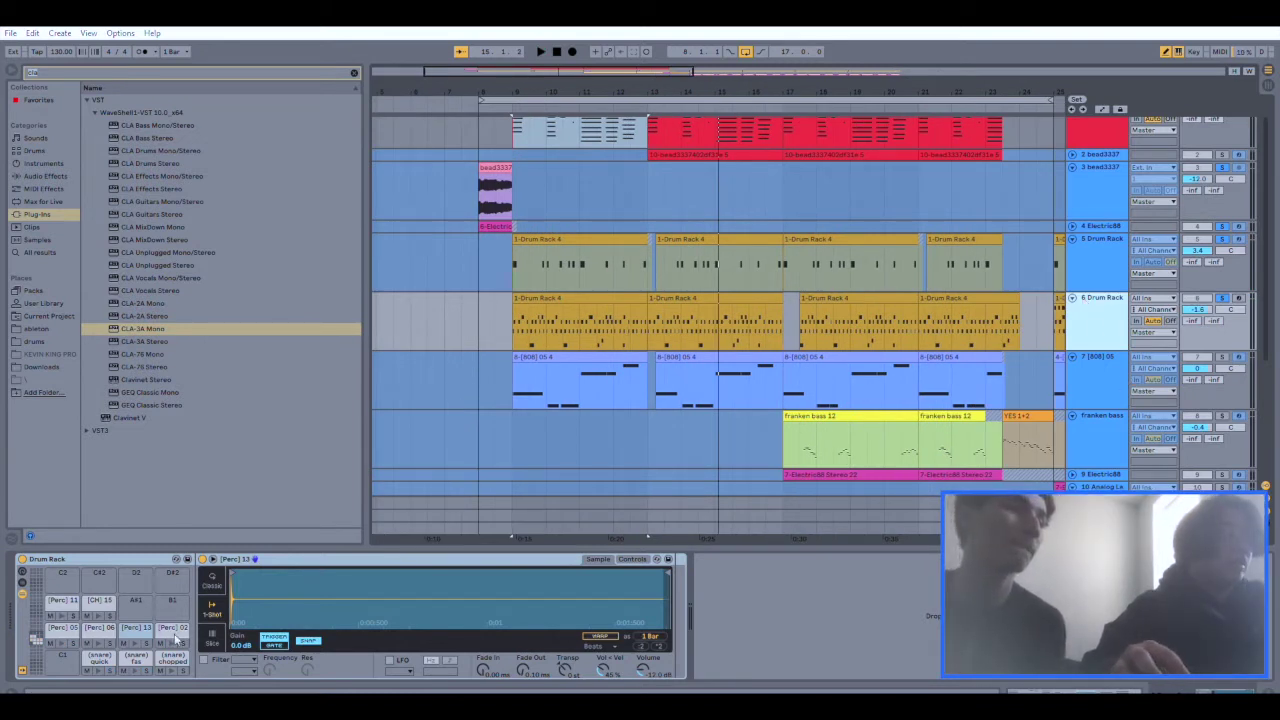
{"action": "left_click", "coordinate": [1218, 287]}
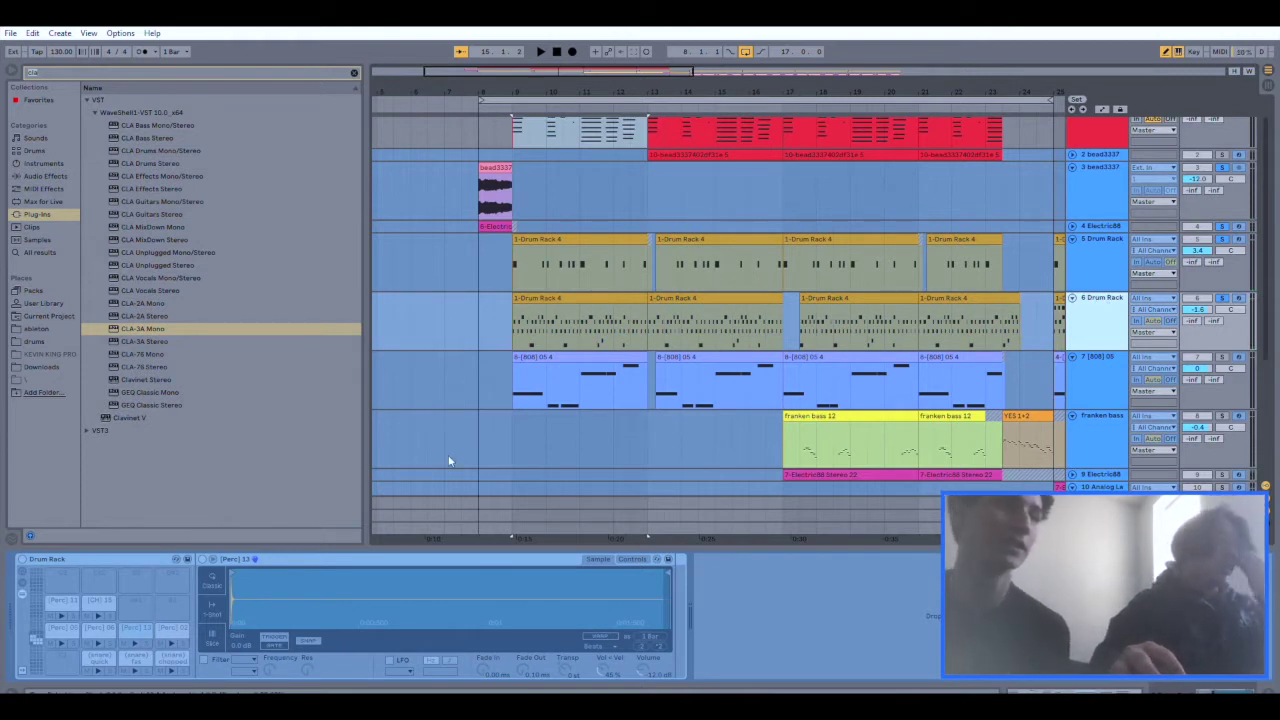
Step: Play the arrangement from the first Drum Rack clip on track 6
{"action": "scroll", "coordinate": [911, 325], "scroll_direction": "down", "scroll_amount": 1}
{"action": "left_click", "coordinate": [614, 232]}
{"action": "key", "text": "space"}
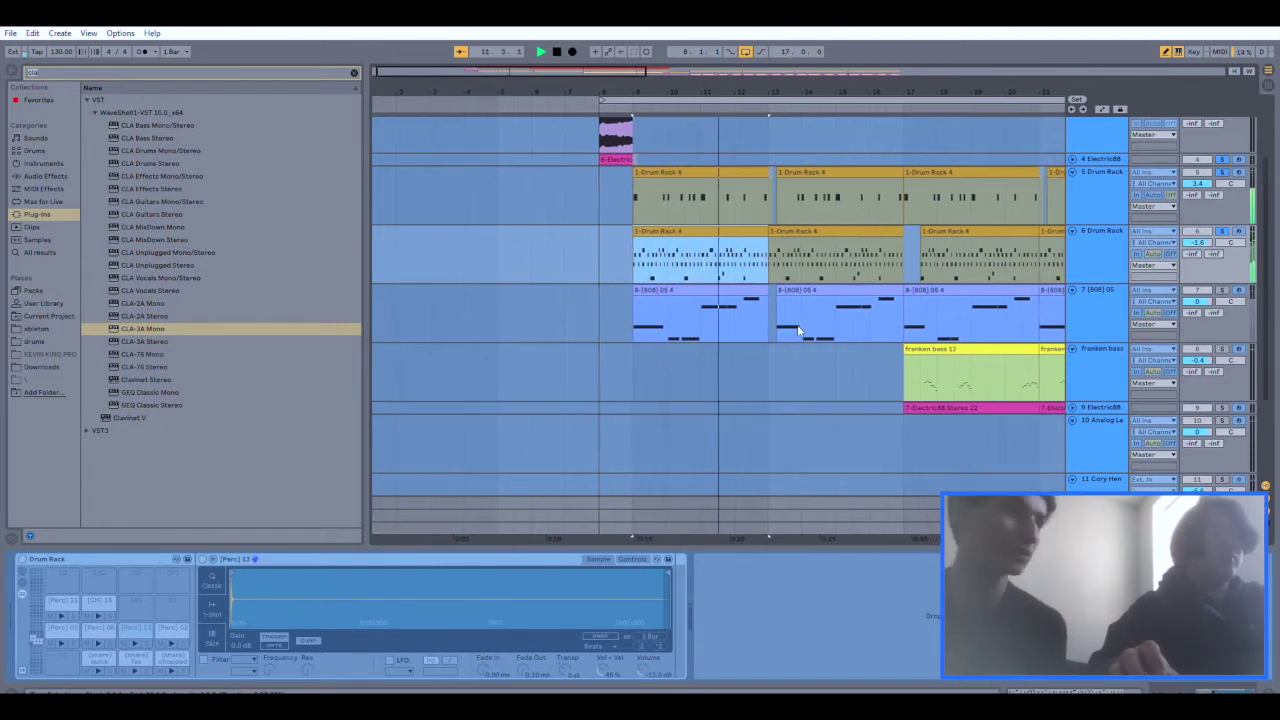
{"action": "scroll", "coordinate": [795, 250], "scroll_direction": "up", "scroll_amount": 2}
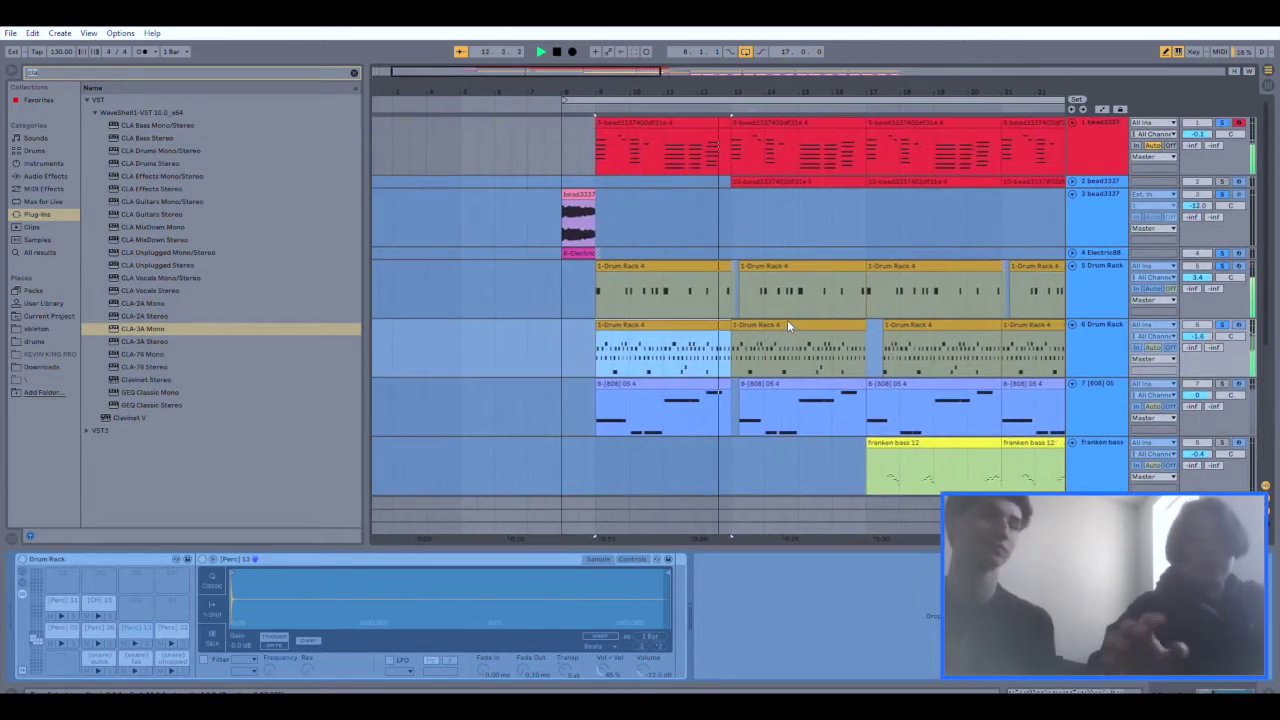
Step: Play from the first 808 clip, then show the franken bass chain with EQ Eight and H-Comp Stereo
{"action": "left_click", "coordinate": [637, 382]}
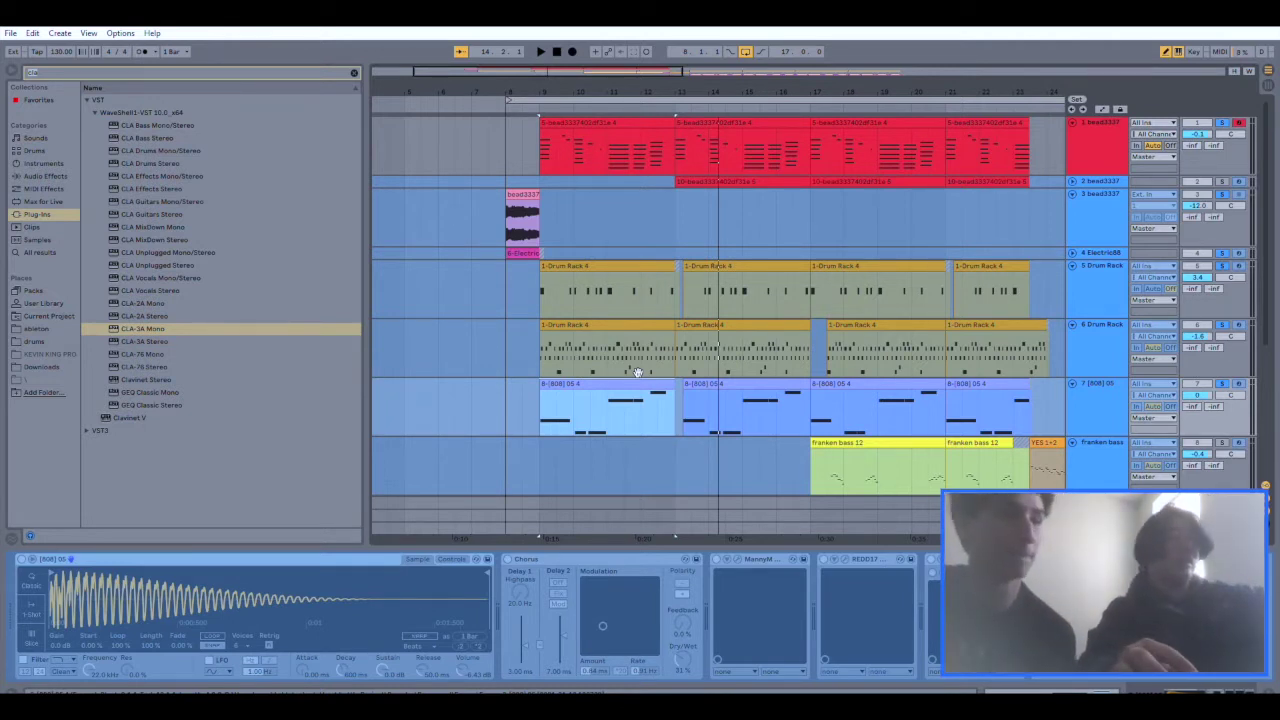
{"action": "key", "text": "space"}
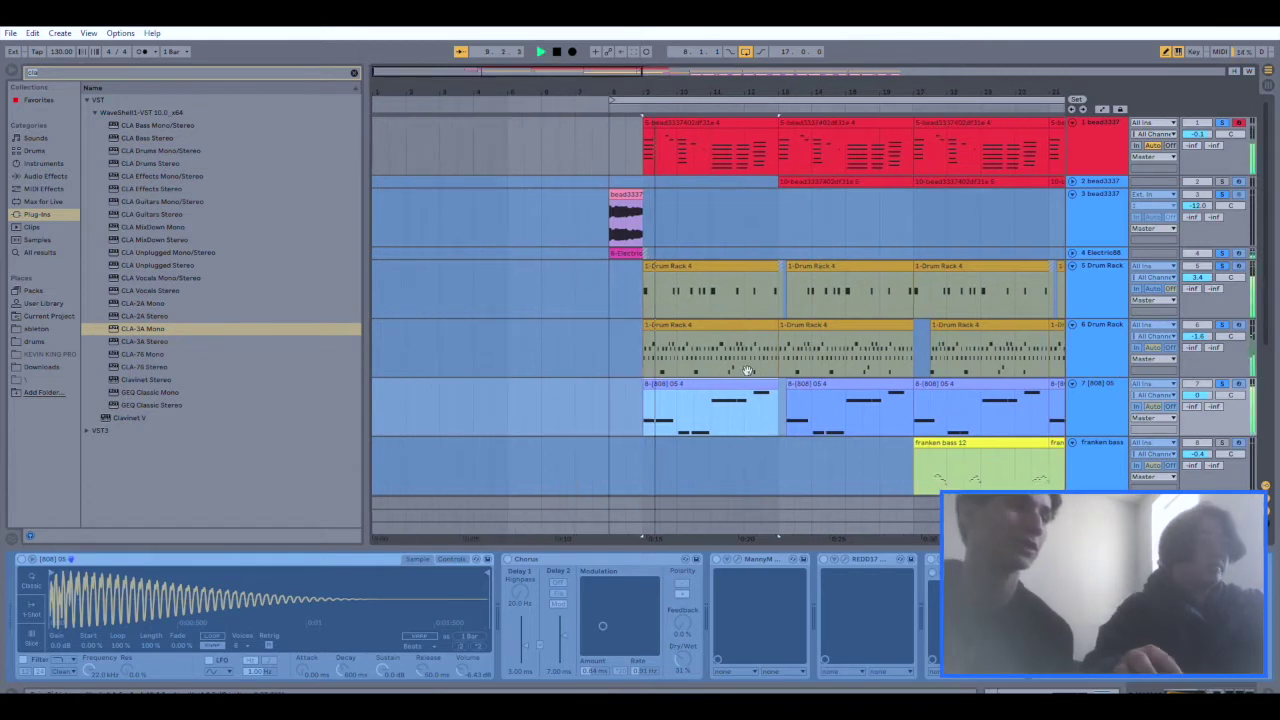
{"action": "scroll", "coordinate": [746, 370], "scroll_direction": "down", "scroll_amount": 3}
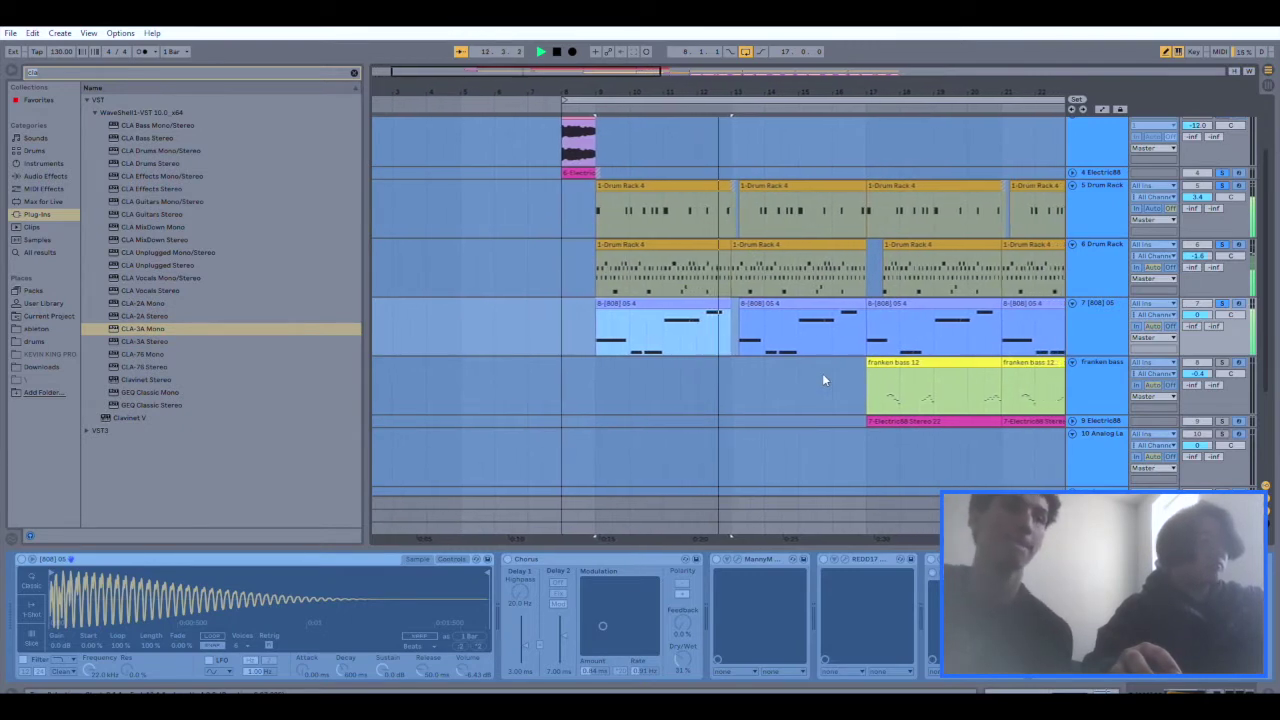
{"action": "scroll", "coordinate": [822, 378], "scroll_direction": "down", "scroll_amount": 2}
{"action": "left_click", "coordinate": [847, 333]}
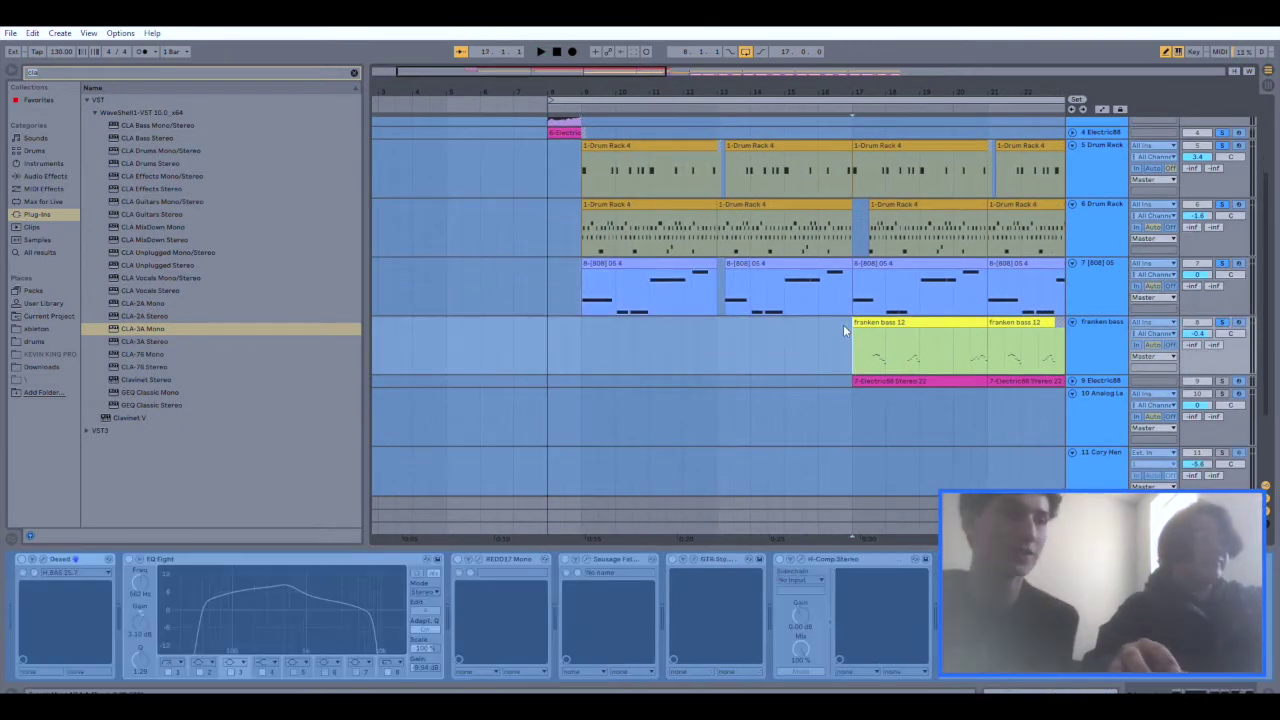
Step: Scroll to the later bars, play the franken bass section, and show the Electric88 instrument's devices
{"action": "scroll", "coordinate": [843, 324], "scroll_direction": "right", "scroll_amount": 10}
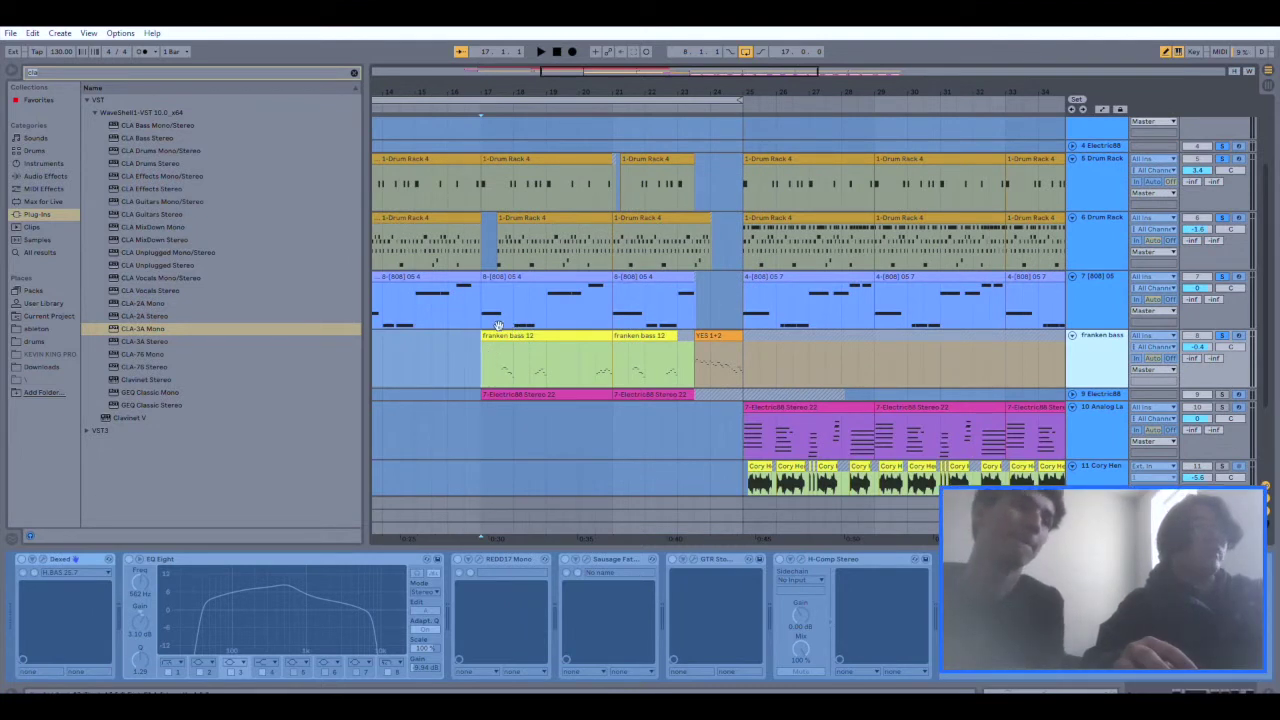
{"action": "left_click", "coordinate": [1094, 334]}
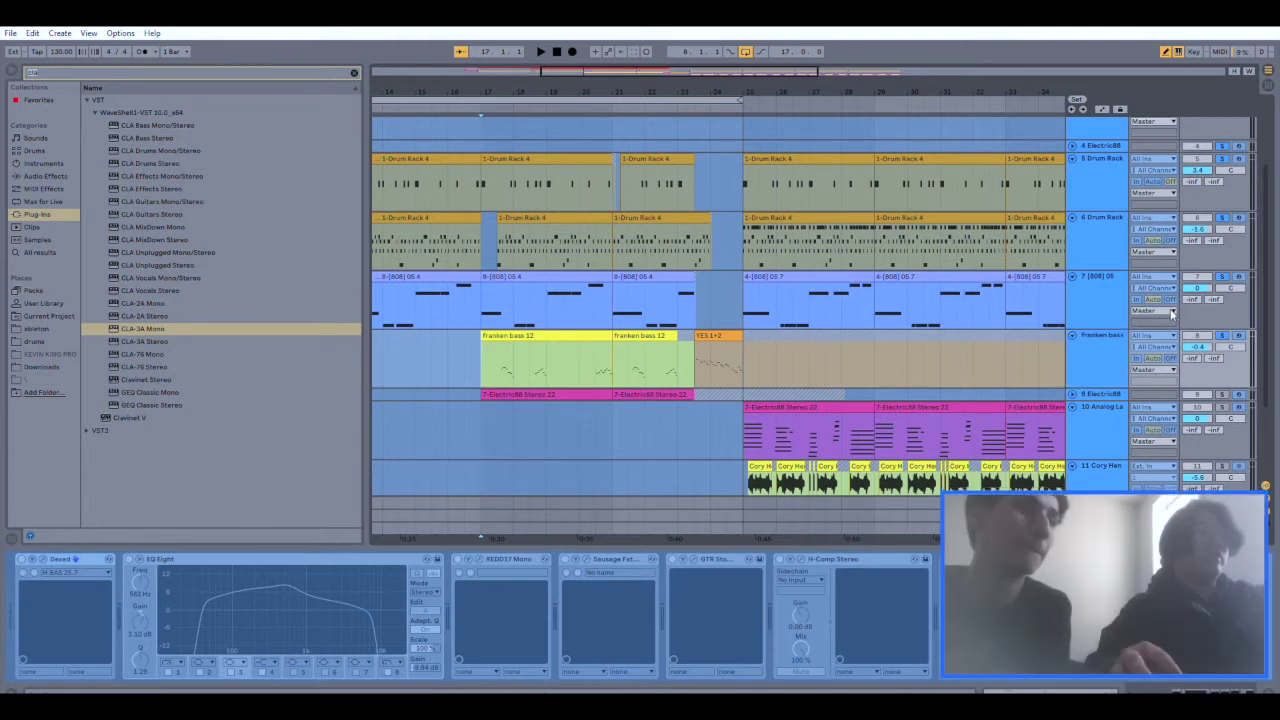
{"action": "key", "text": "space"}
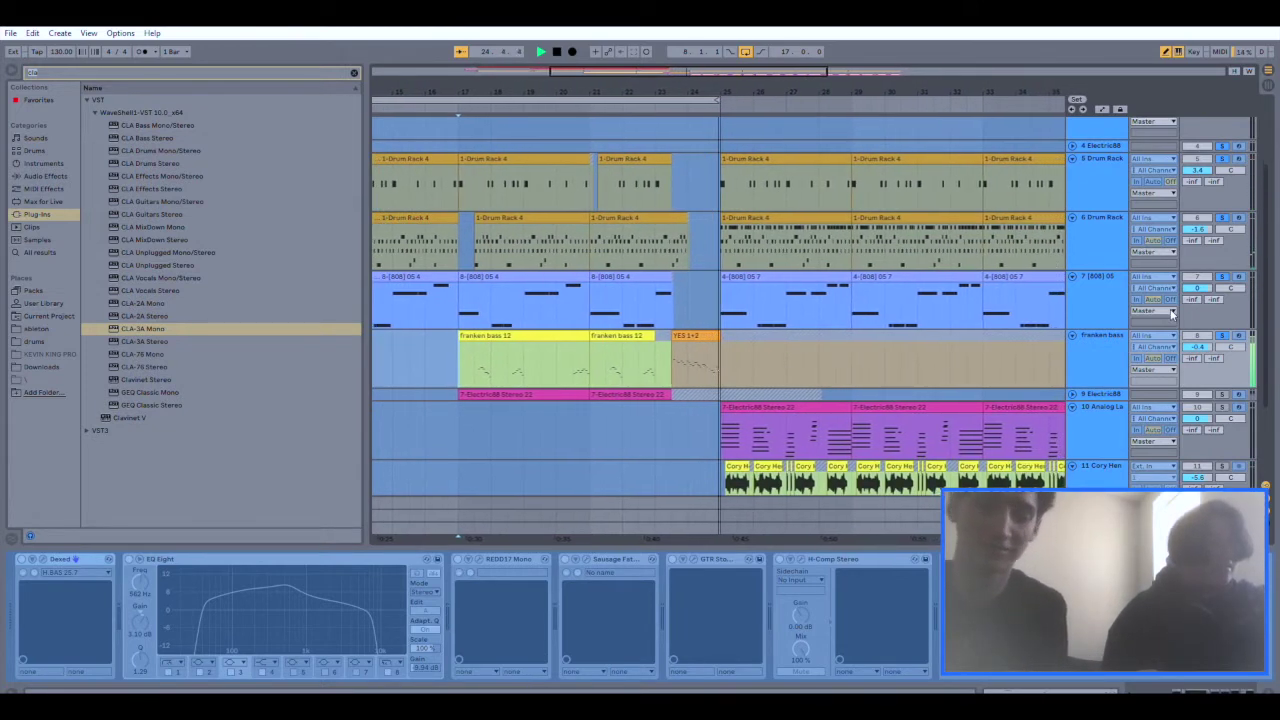
{"action": "scroll", "coordinate": [678, 347], "scroll_direction": "down", "scroll_amount": 2}
{"action": "left_click", "coordinate": [670, 314]}
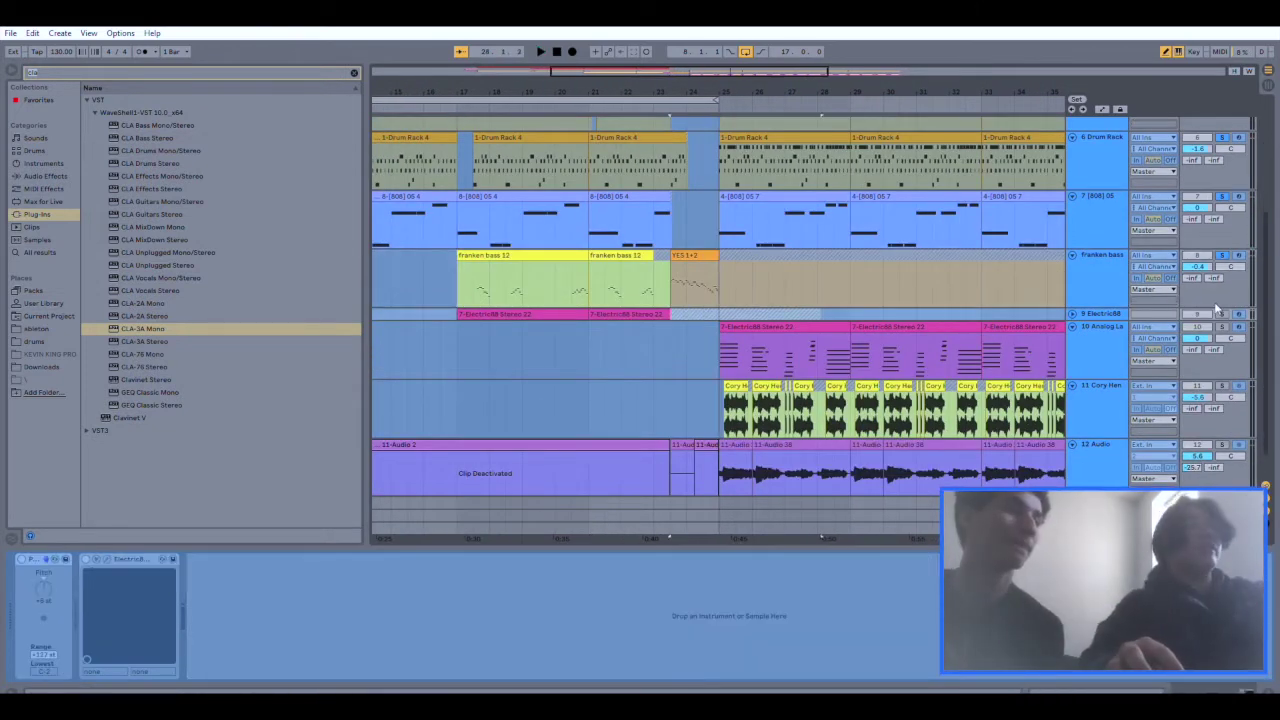
Step: Restart playback at bar 17 from the first Electric88 clip under the franken bass part
{"action": "left_click", "coordinate": [500, 312]}
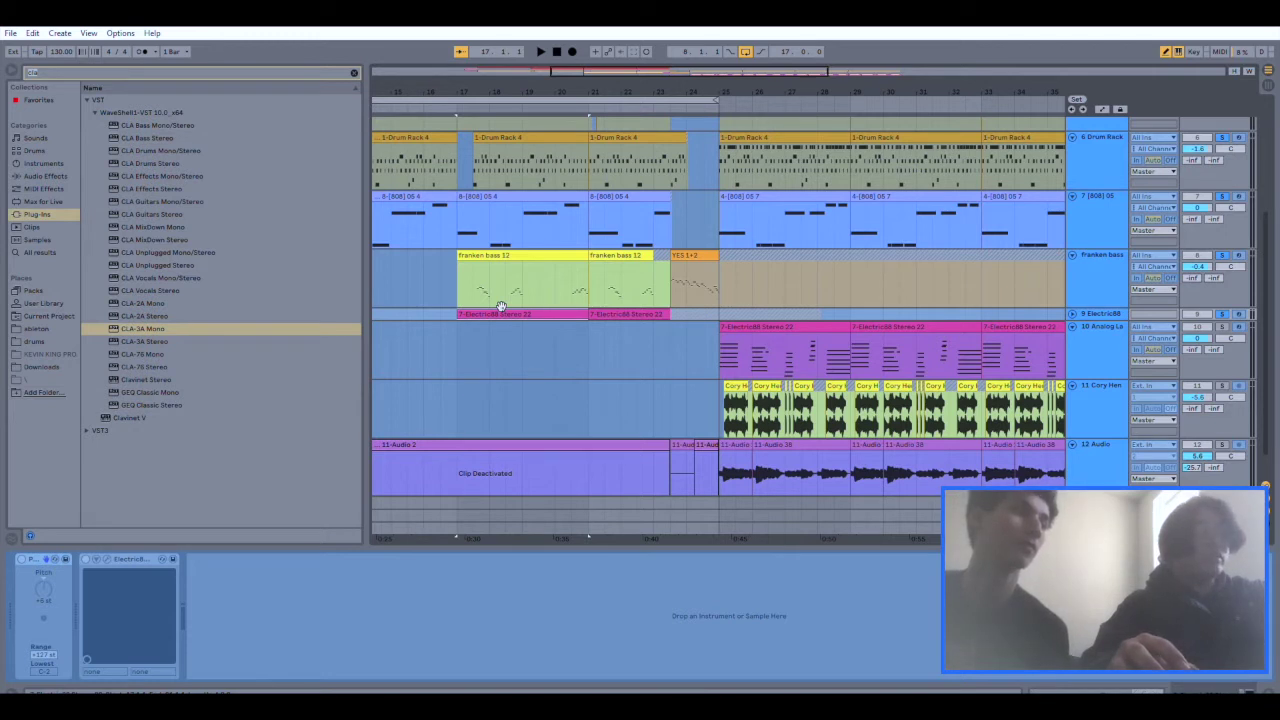
{"action": "key", "text": "space"}
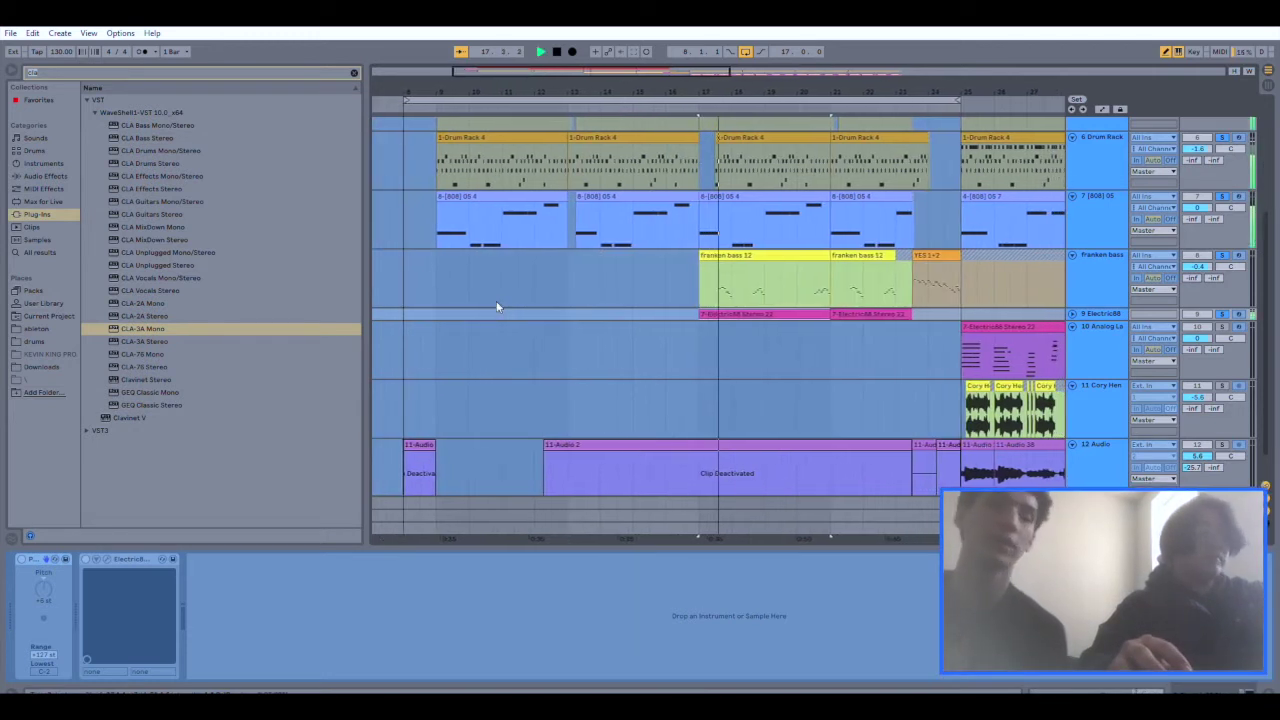